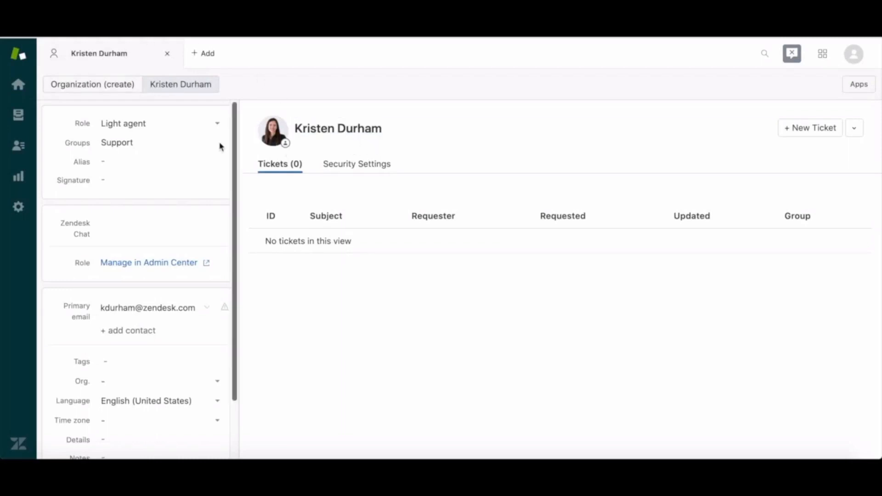
Review the roles that can be assigned to the light agent on the open profile.
left_click(160, 124)
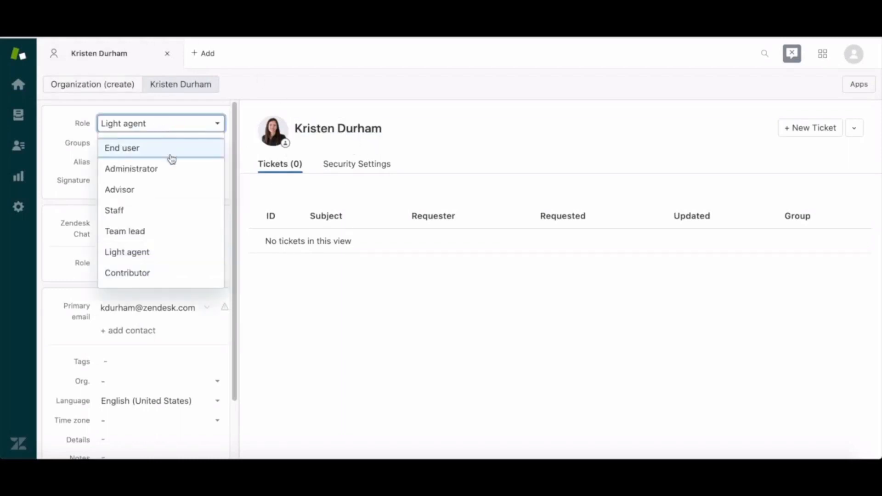
left_click(173, 122)
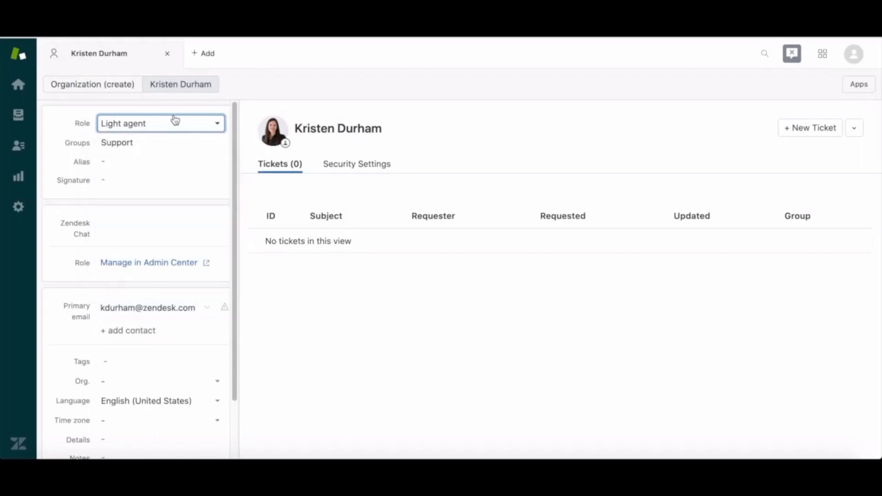
Open the form for adding a role in the People settings and review its Explore permission options.
left_click(19, 206)
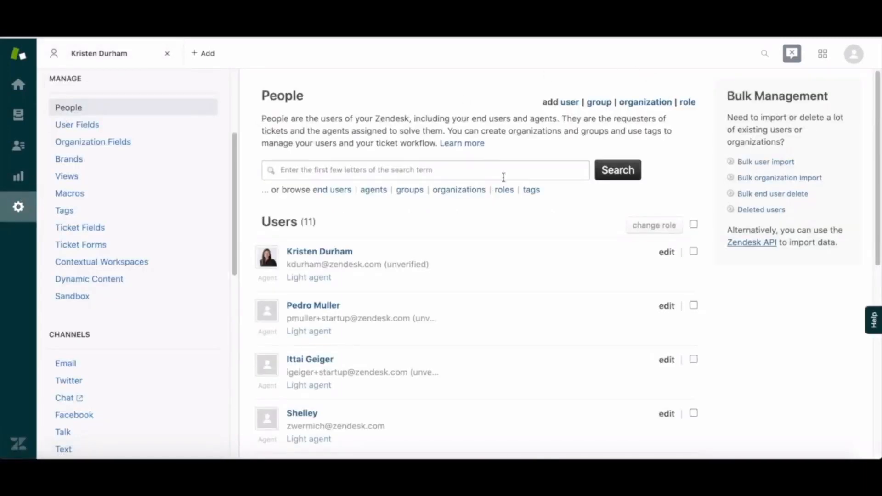
left_click(691, 103)
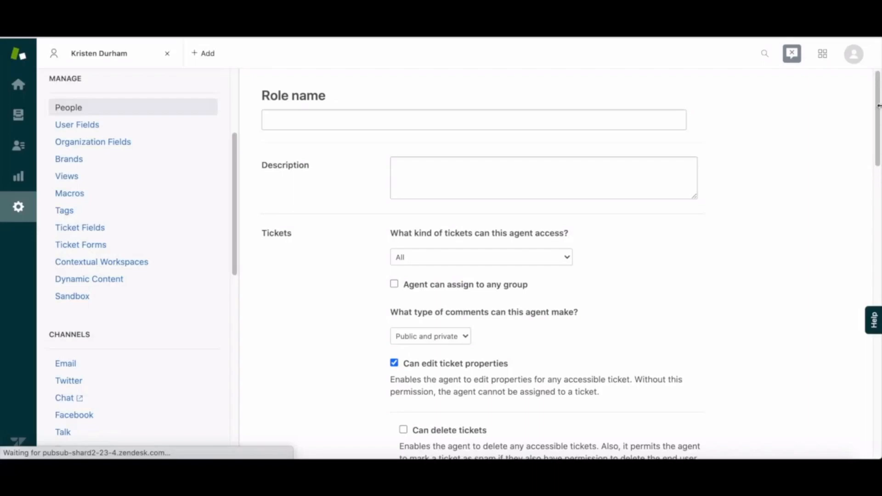
scroll(878, 106, "down", 12)
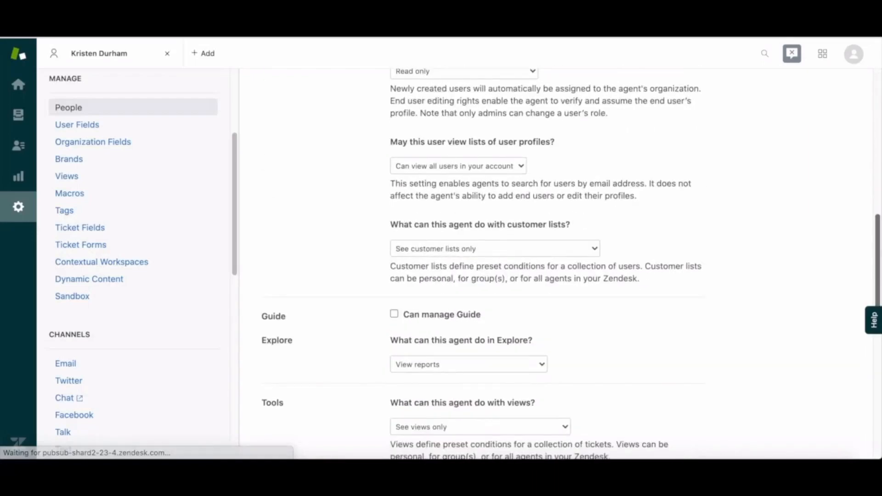
scroll(571, 266, "down", 6)
scroll(543, 178, "up", 1)
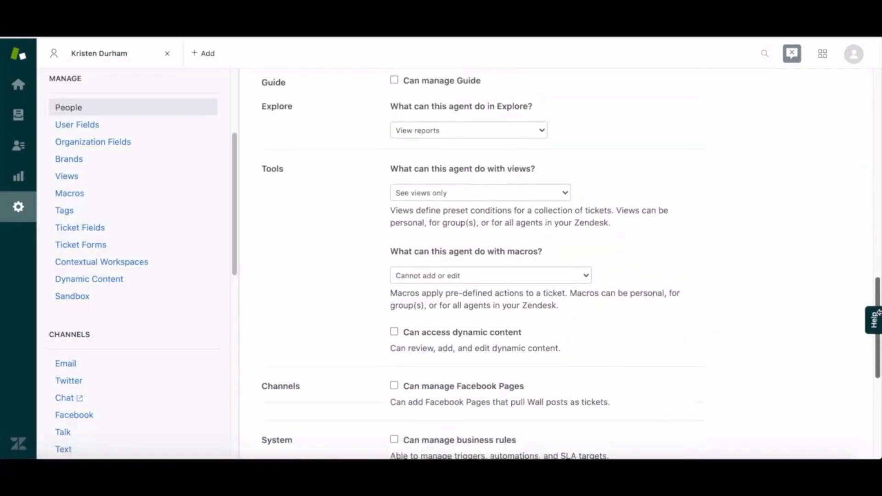
left_click(508, 145)
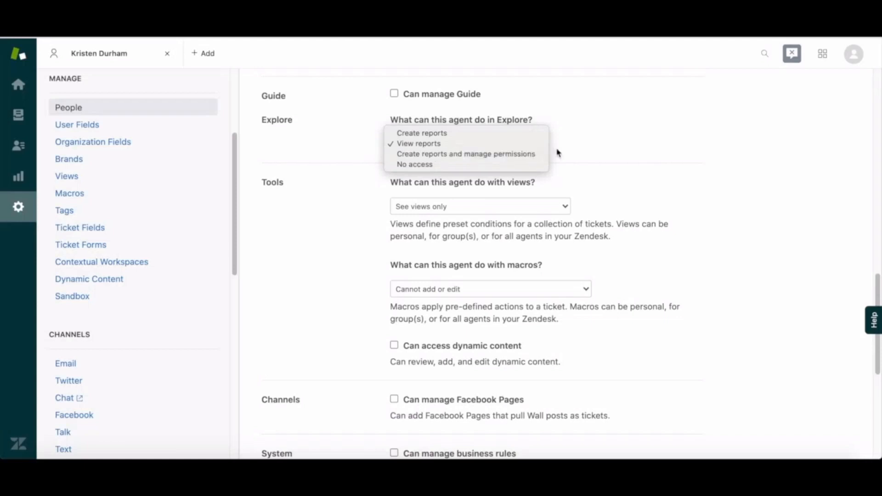
left_click(633, 159)
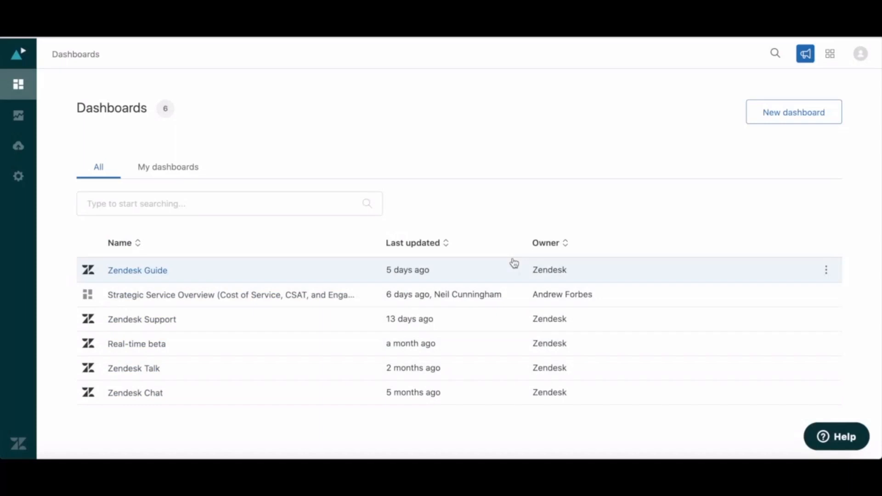
Check the actions available for the Zendesk Guide dashboard, and create a new blank dashboard.
left_click(829, 272)
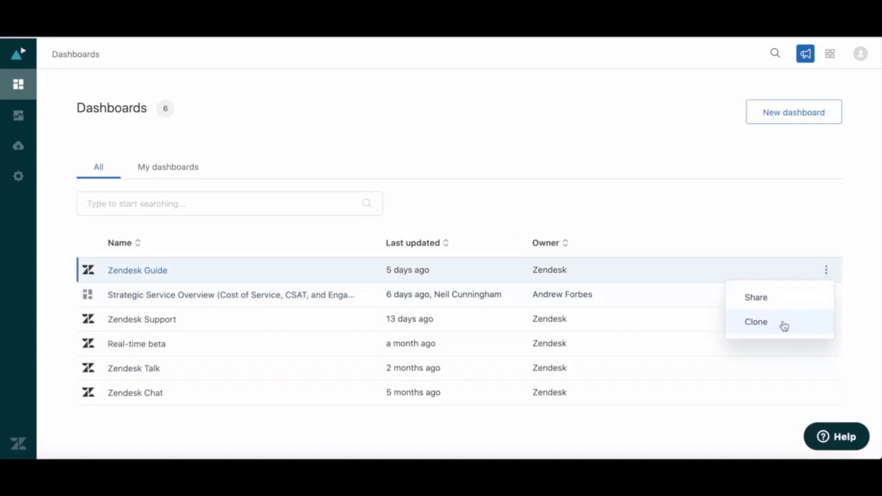
left_click(787, 217)
left_click(803, 119)
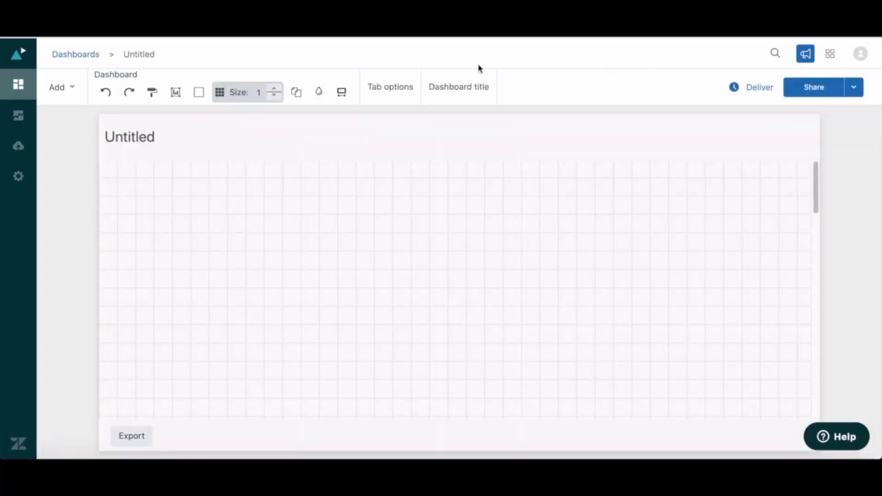
Add the existing query "Tickets: Tickets created by hour [default] (copy)" to the new dashboard.
left_click(62, 88)
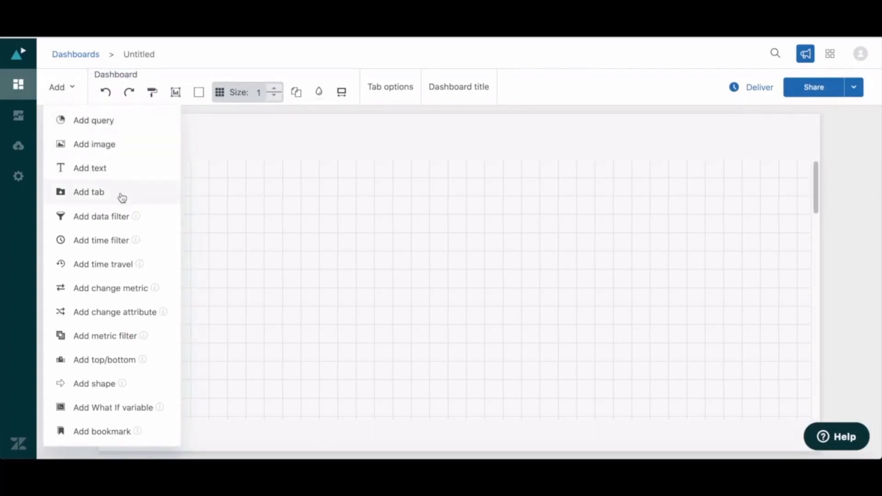
left_click(106, 131)
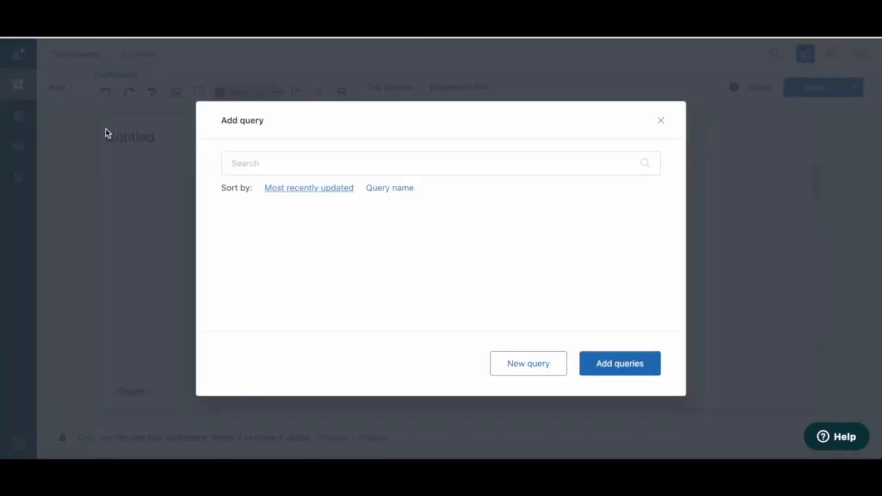
left_click(235, 224)
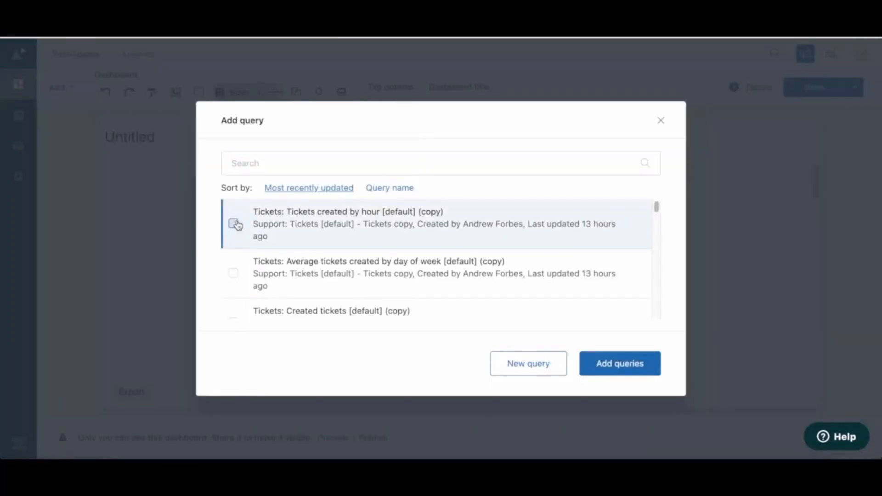
left_click(611, 367)
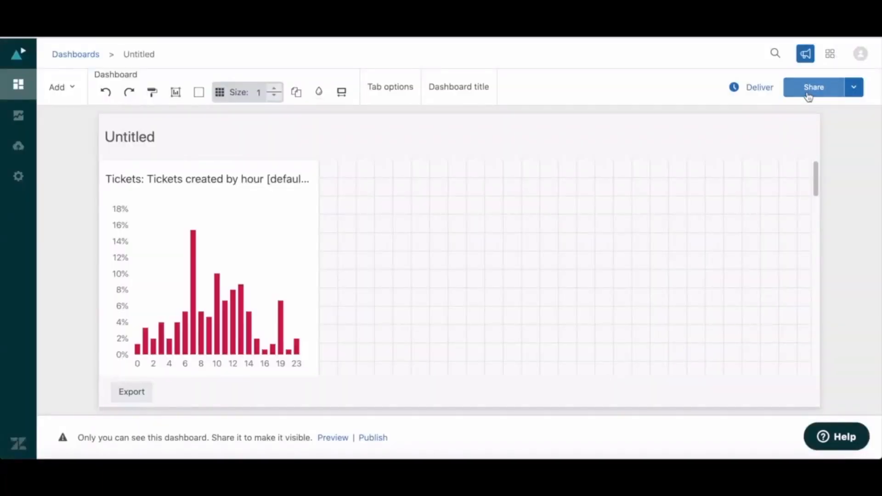
Open the sharing settings for the untitled dashboard.
left_click(856, 88)
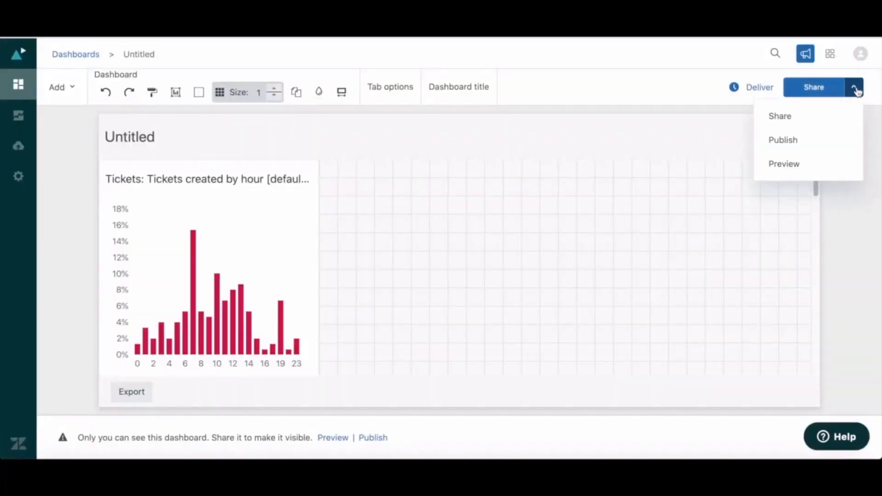
left_click(780, 118)
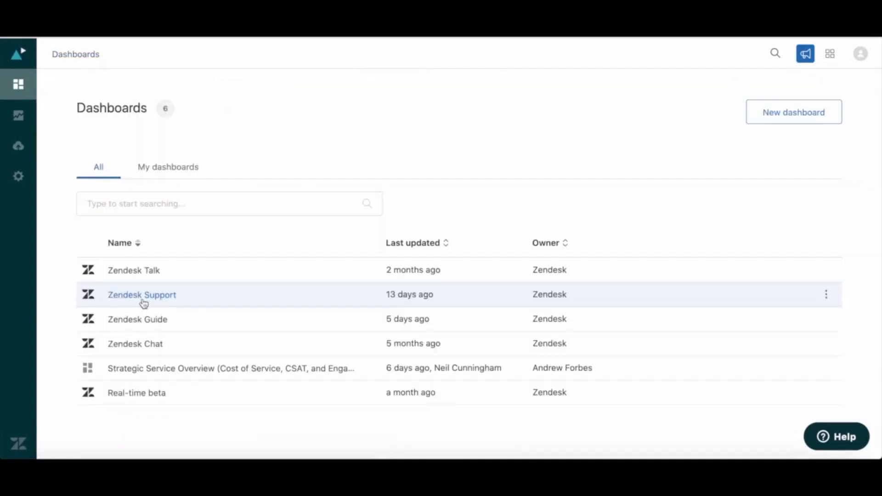
Open the Zendesk Support dashboard and examine its Efficiency and Assignee activity reports.
left_click(144, 303)
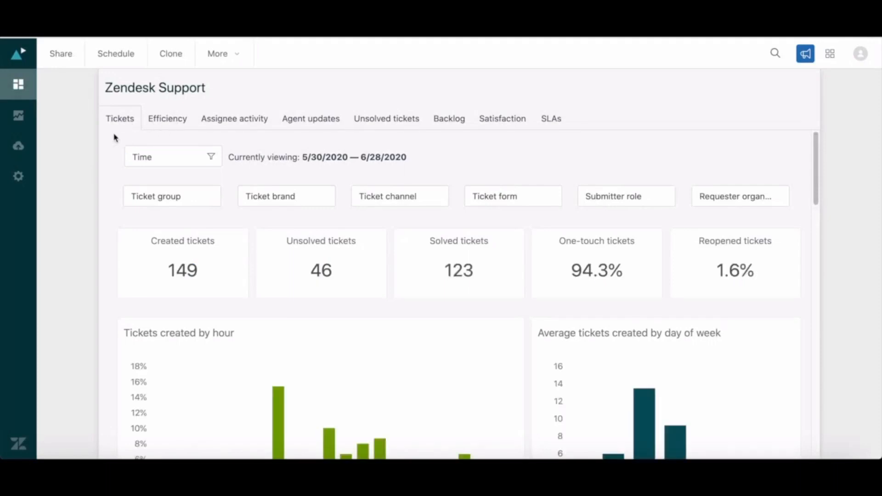
left_click(171, 126)
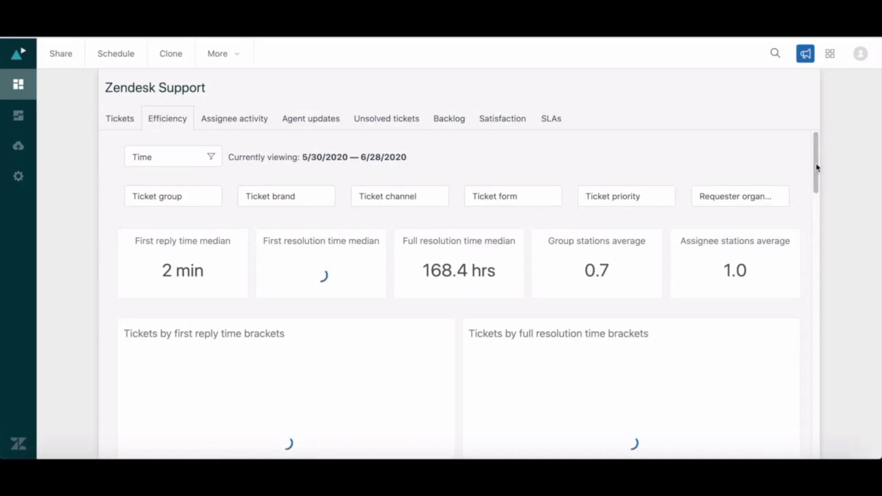
left_click_drag(816, 166, 818, 253)
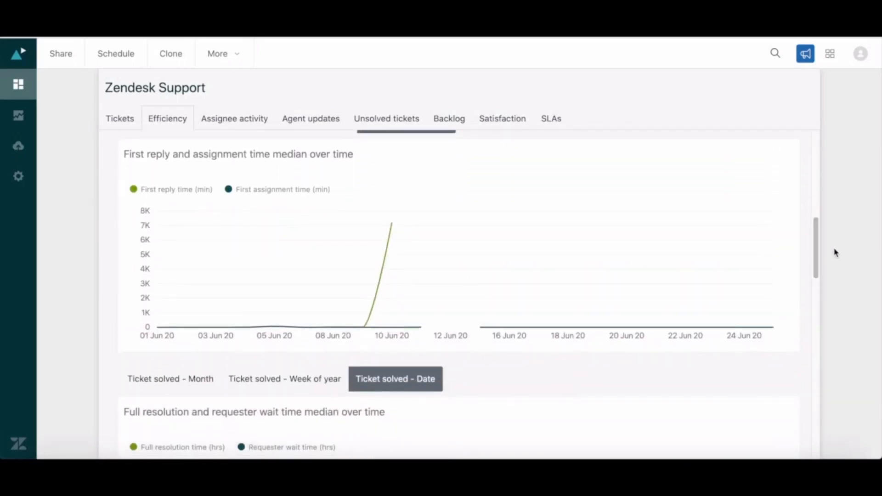
left_click(241, 125)
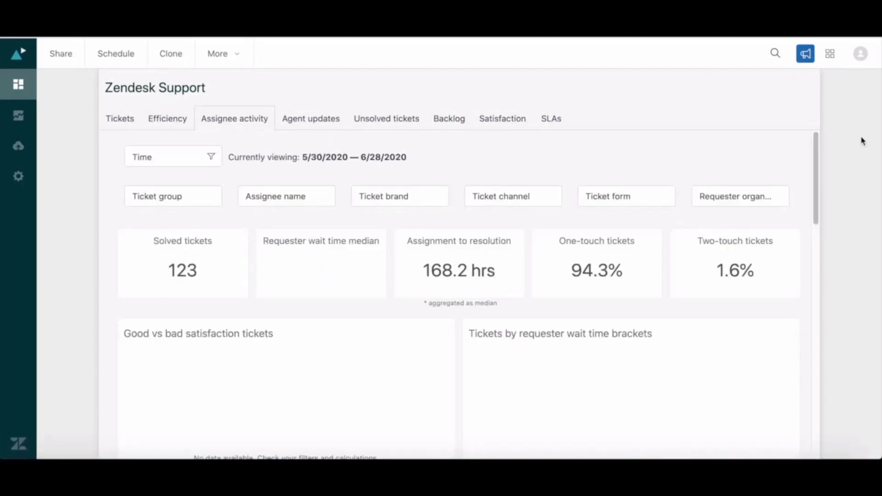
left_click_drag(816, 148, 874, 360)
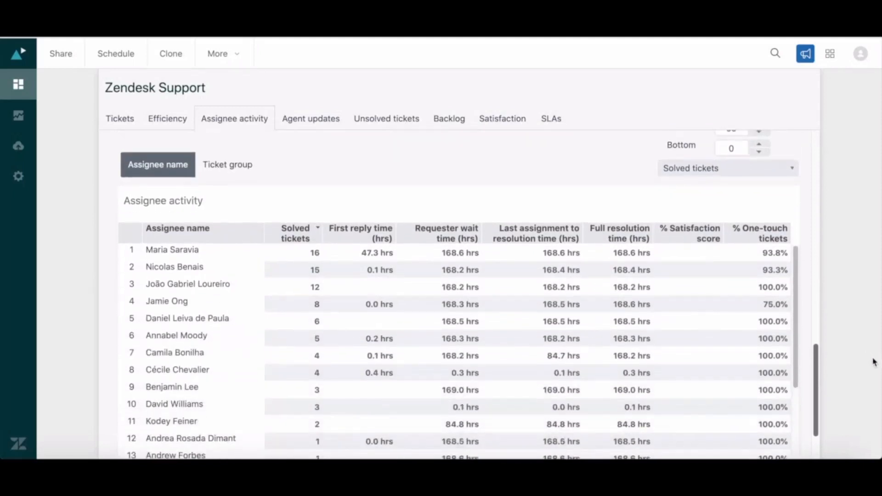
Examine the Agent updates and Unsolved tickets reports of the Zendesk Support dashboard.
left_click(317, 117)
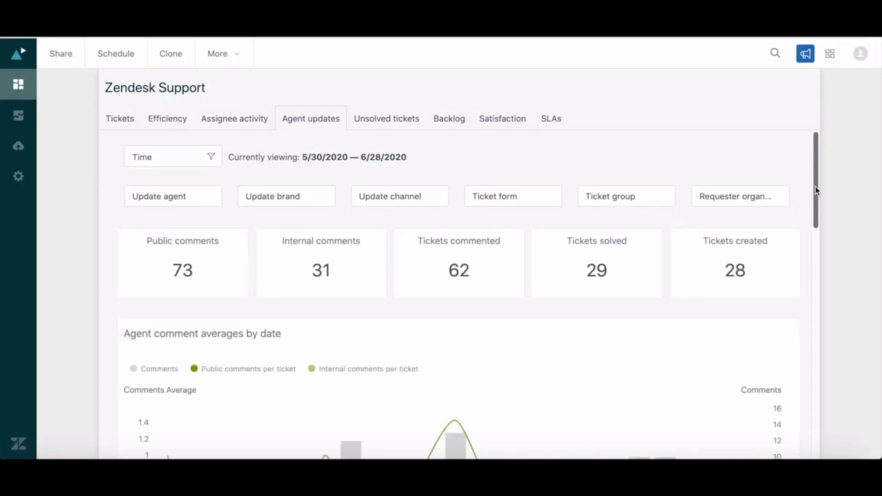
left_click_drag(816, 191, 822, 242)
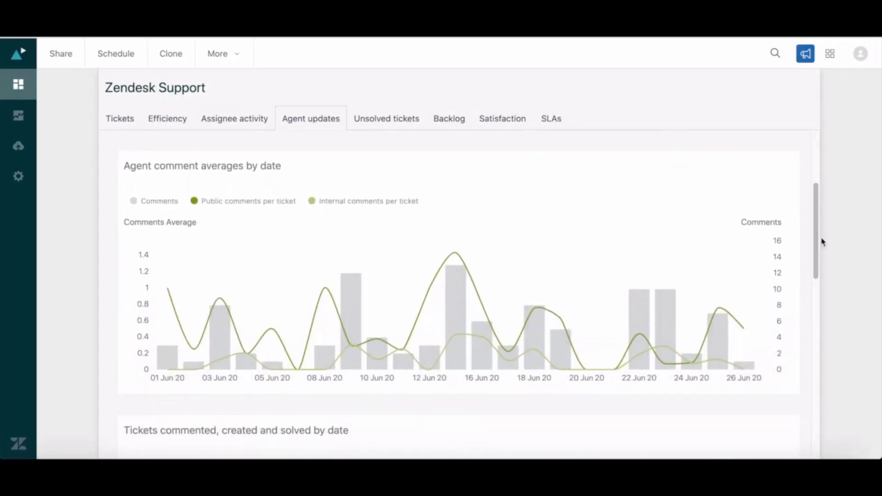
left_click(405, 119)
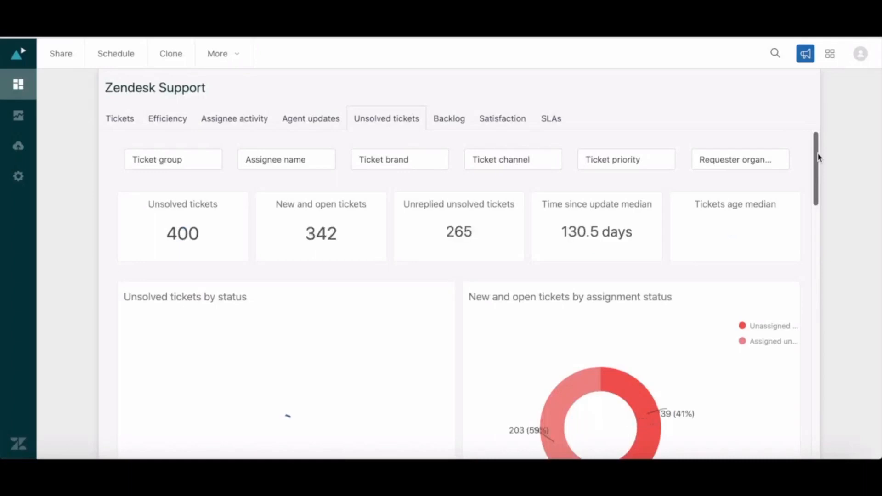
left_click_drag(818, 158, 867, 315)
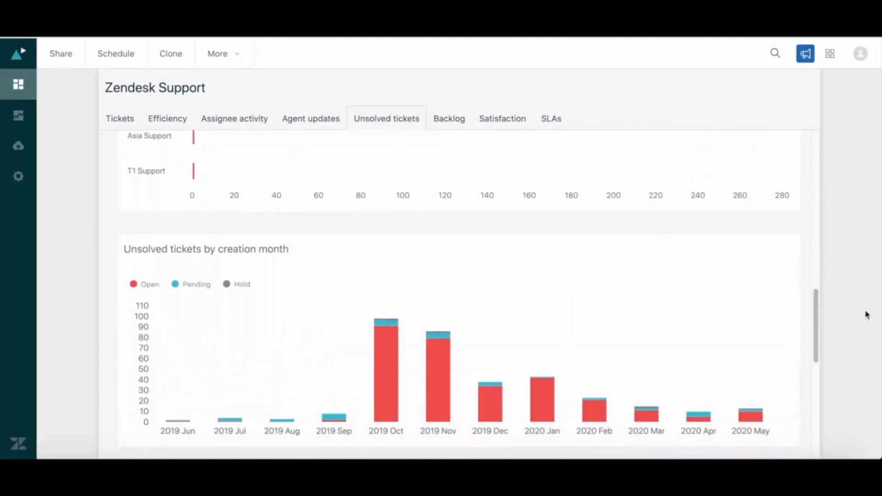
Examine the Backlog and Satisfaction reports of the Zendesk Support dashboard, and open the SLAs report.
left_click(461, 122)
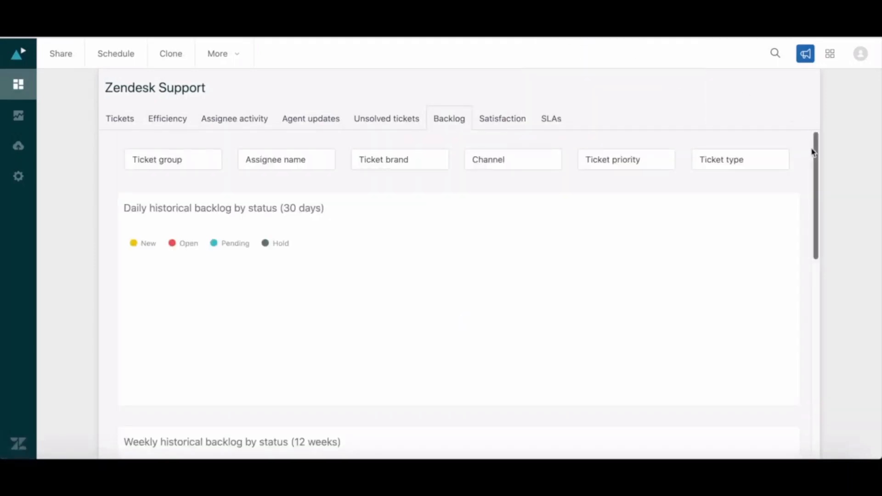
left_click_drag(812, 153, 877, 347)
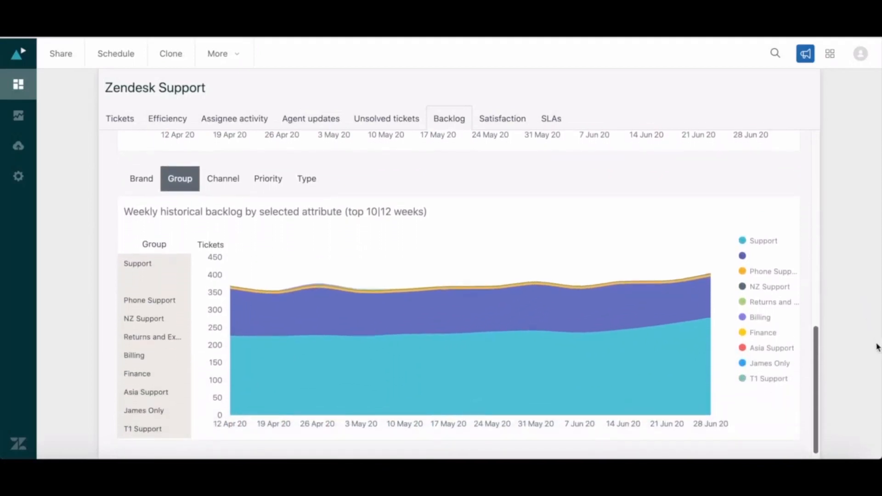
left_click(502, 118)
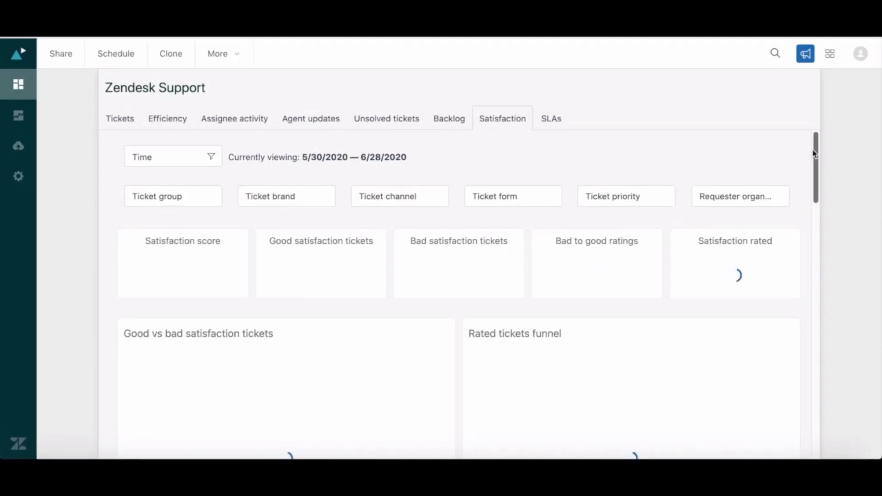
mouse_move(814, 153)
left_mouse_down()
mouse_move(823, 195)
mouse_move(815, 140)
left_mouse_up()
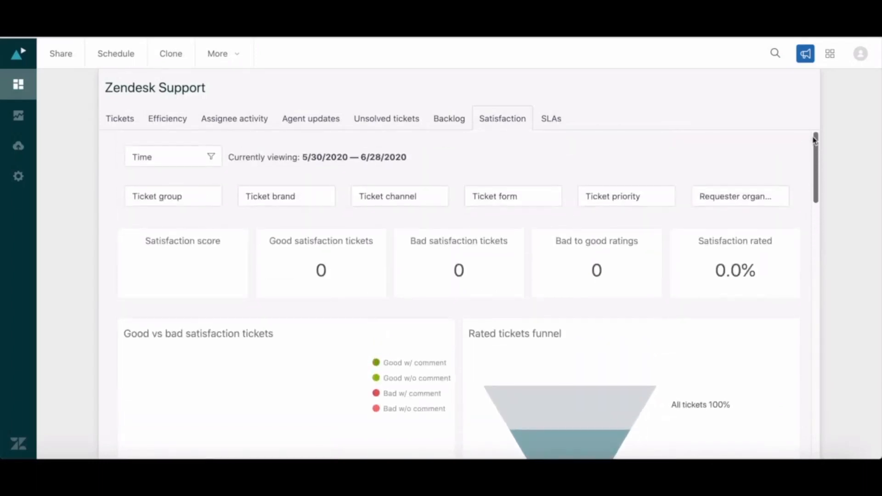
left_click(555, 118)
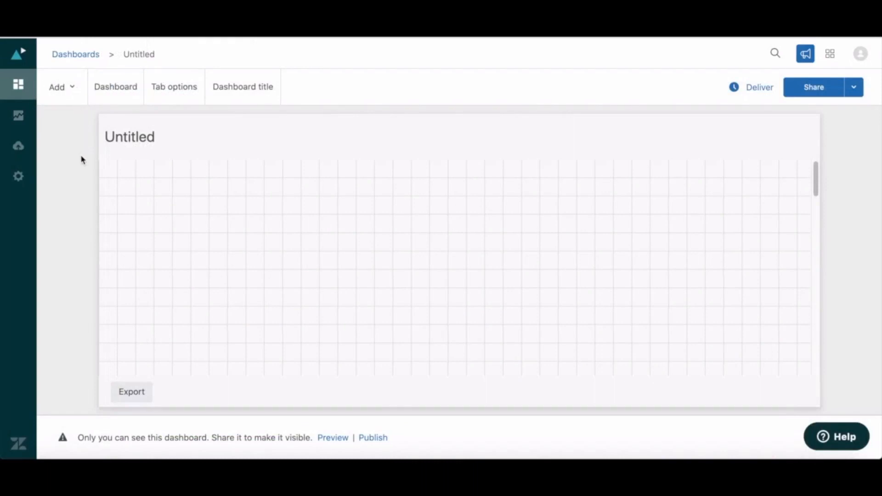
Start a new query from the untitled dashboard, choosing the Support product, the Tickets dataset type and the Support: Tickets [default] dataset.
left_click(59, 89)
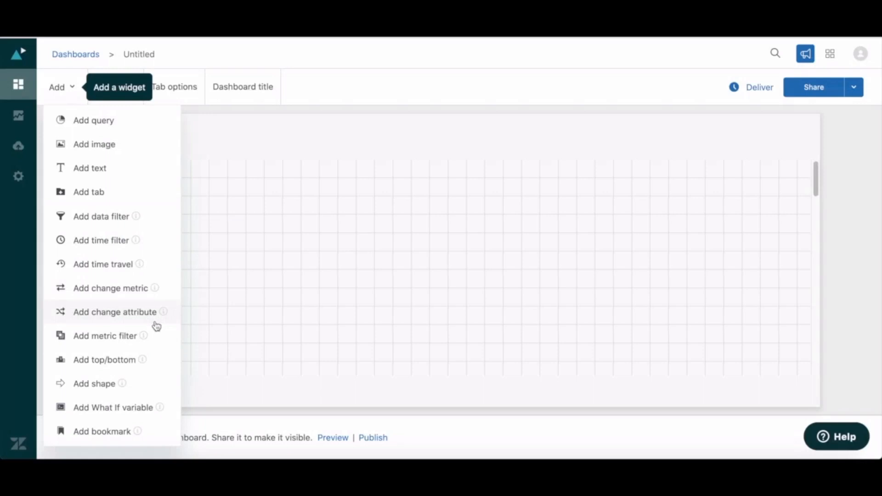
left_click(111, 124)
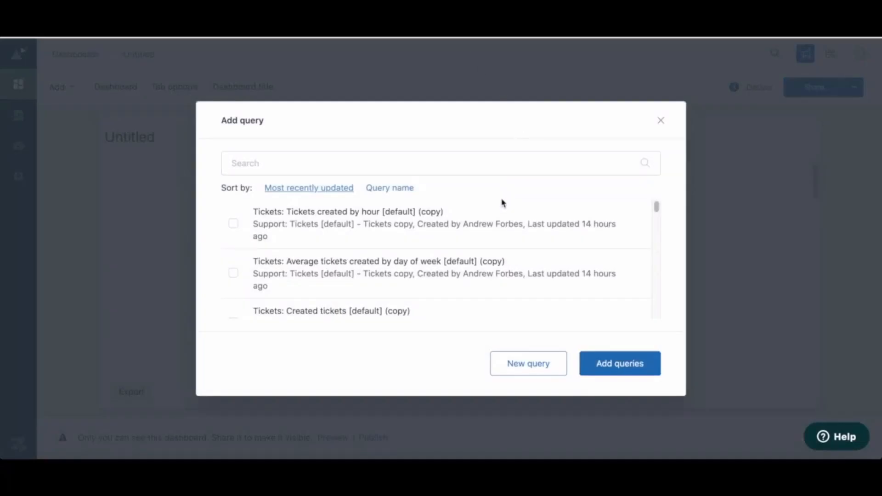
left_click(530, 362)
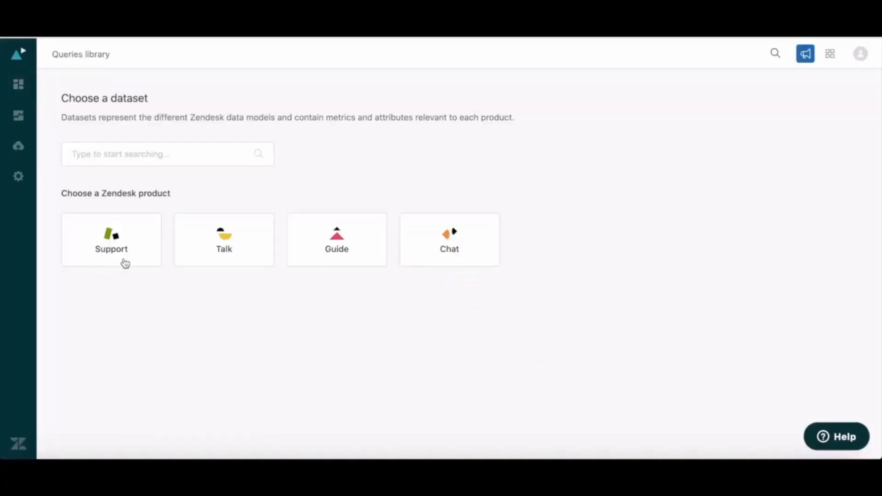
left_click(124, 261)
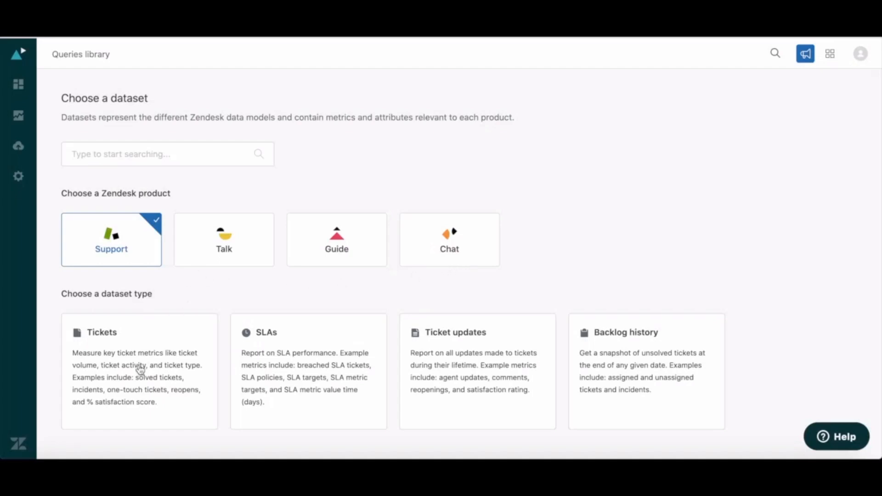
left_click(160, 392)
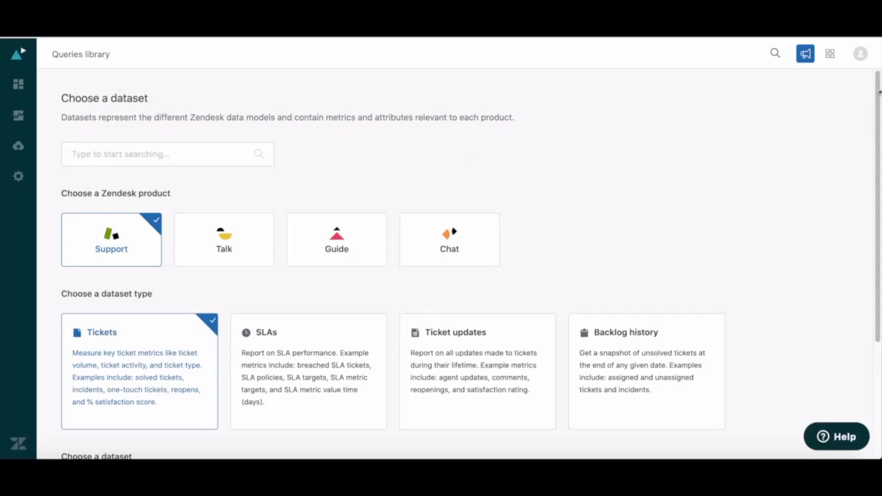
left_click_drag(878, 93, 878, 193)
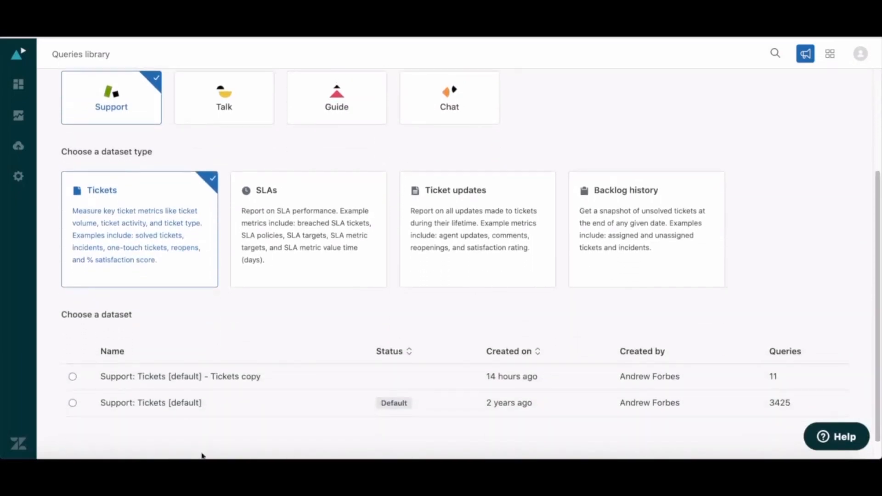
left_click(73, 403)
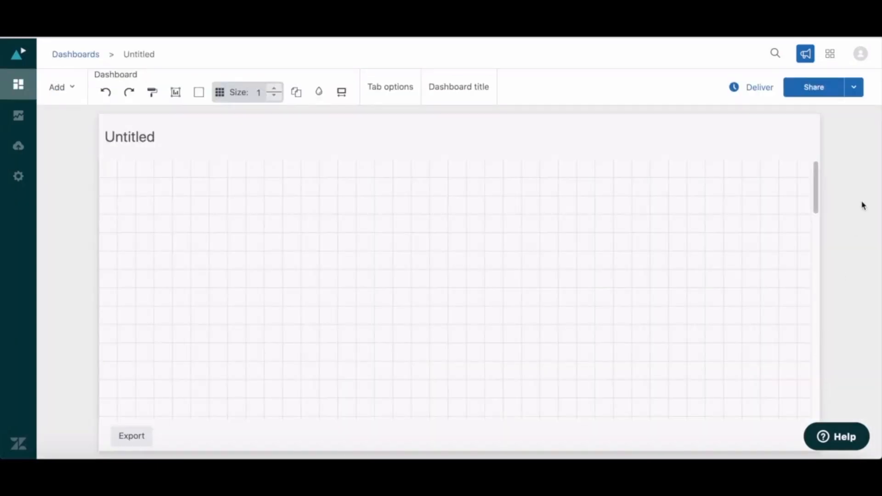
Add the query "Tickets: Tickets created by hour [default] (copy)" to the untitled dashboard and widen its chart to about half the canvas.
left_click(59, 98)
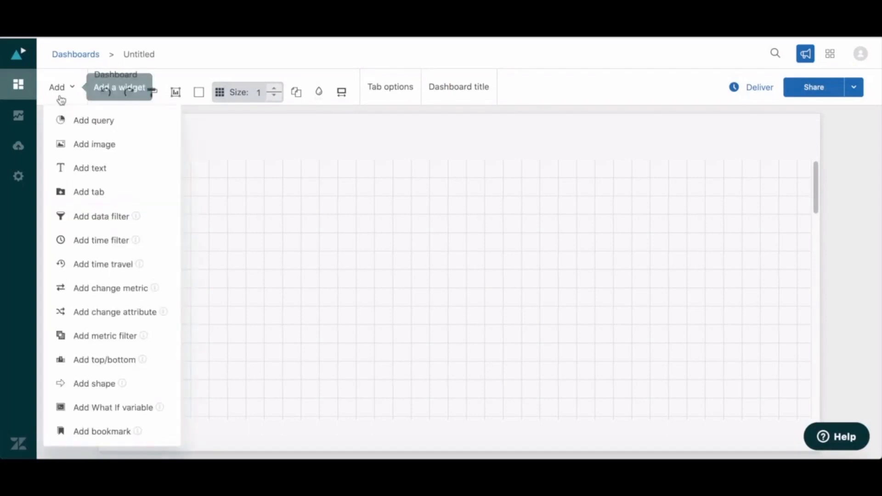
left_click(103, 130)
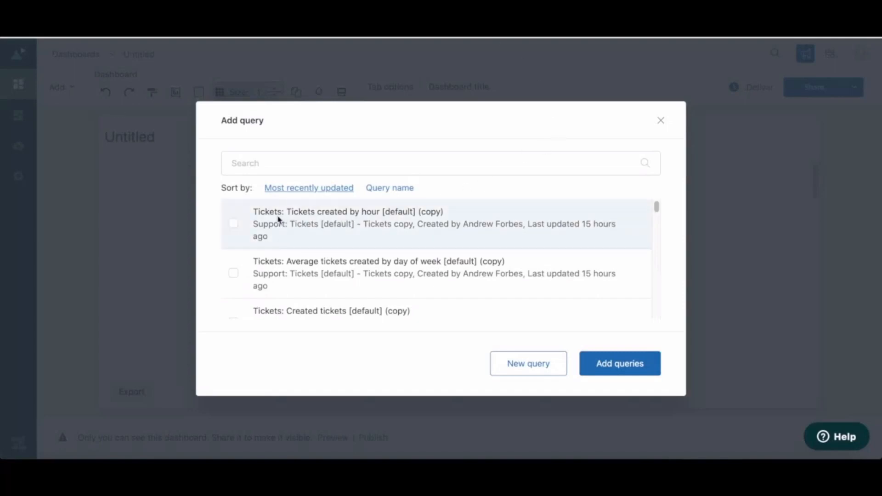
left_click(234, 225)
left_click(613, 368)
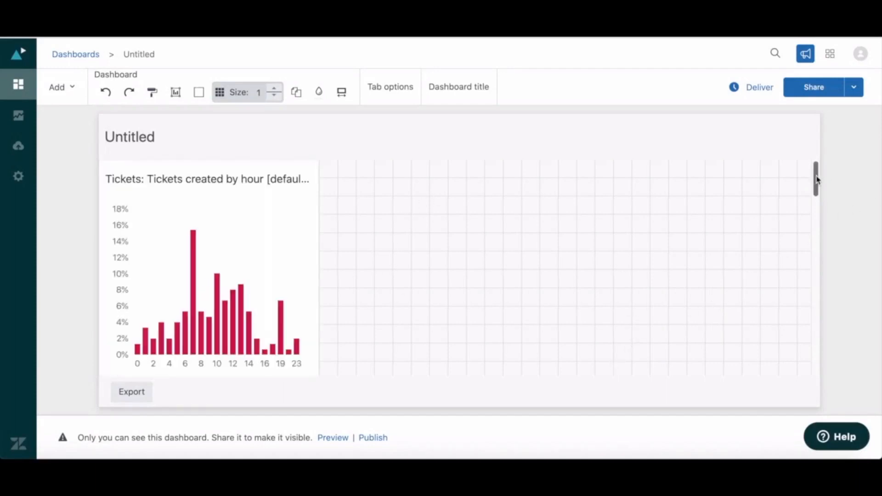
left_click(318, 343)
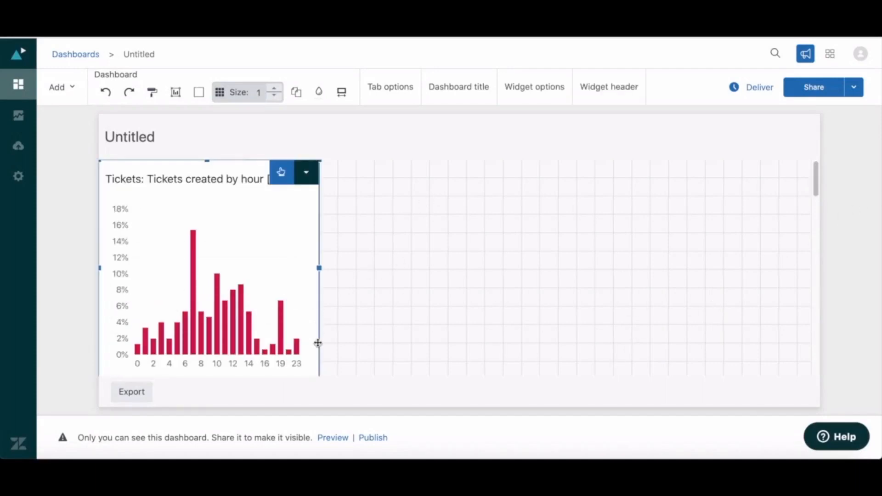
left_click_drag(320, 268, 486, 268)
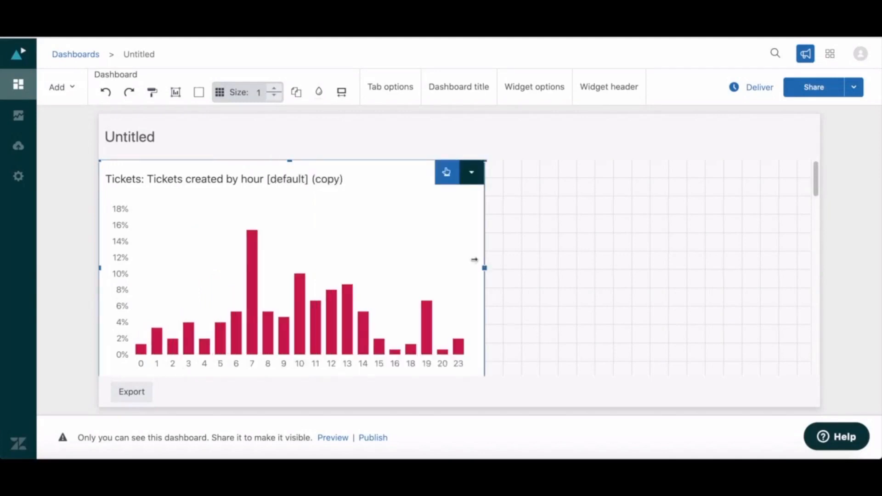
Change the dashboard's title to "Tickets by Hour".
left_click(522, 136)
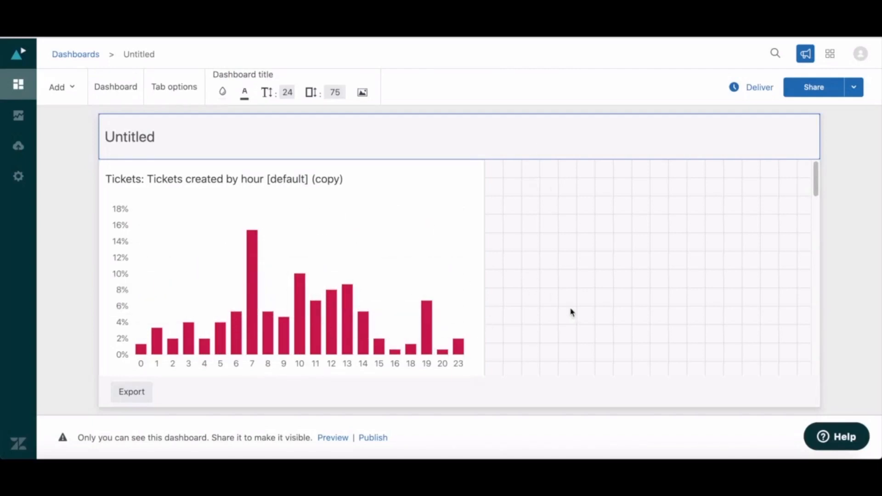
left_click(67, 88)
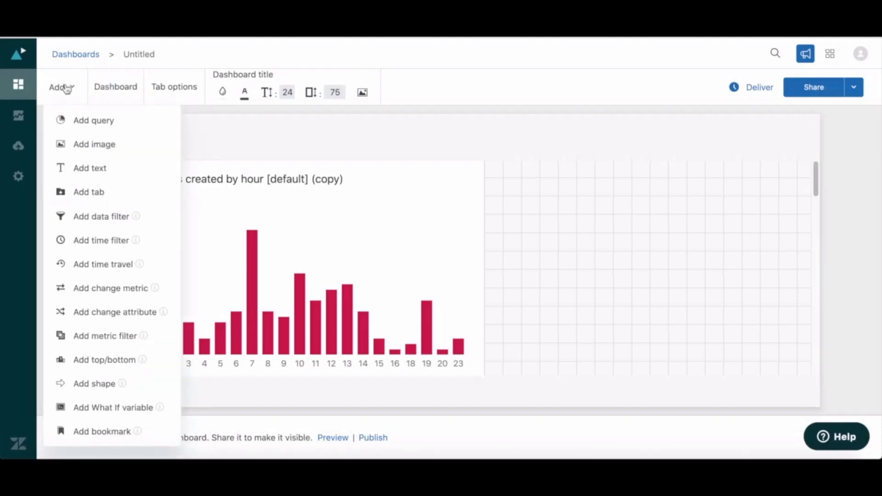
left_click(138, 313)
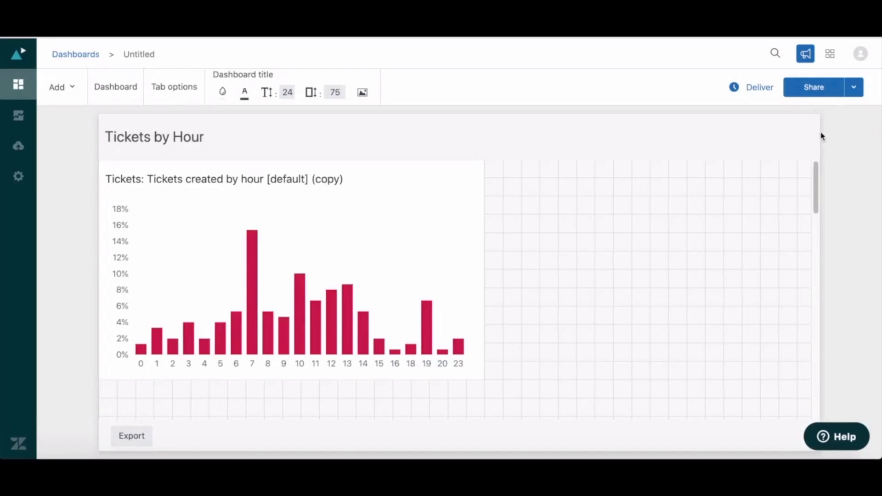
Examine which groups and users the Tickets by Hour dashboard can be shared with, without changing the sharing settings.
left_click(816, 87)
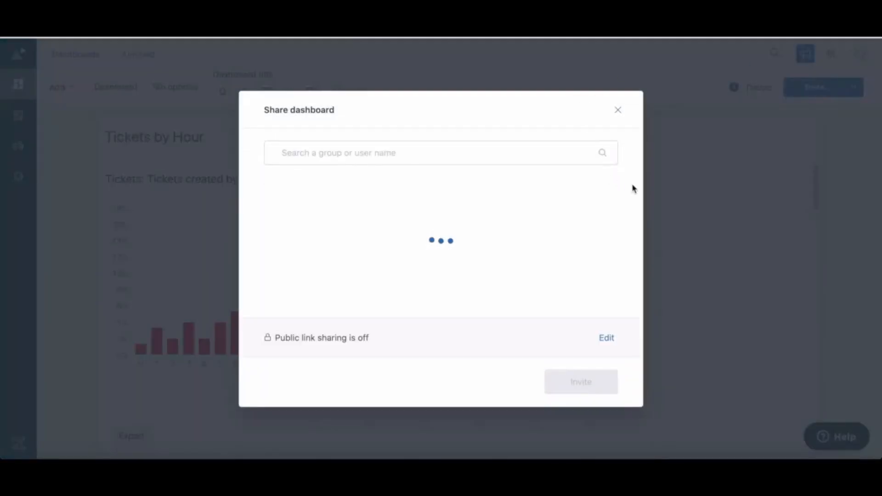
left_click_drag(615, 183, 609, 152)
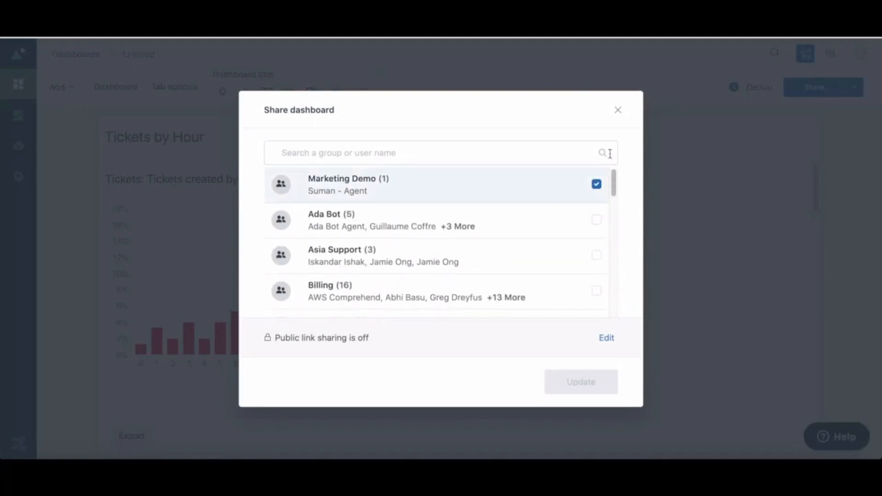
left_click(618, 112)
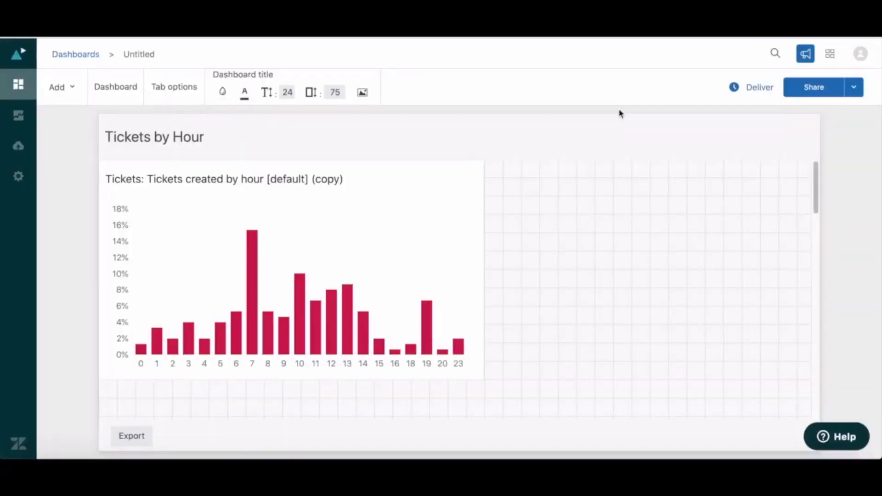
Examine the settings for a new scheduled delivery of the dashboard without saving one, and the dashboard's publish and preview options.
left_click(758, 90)
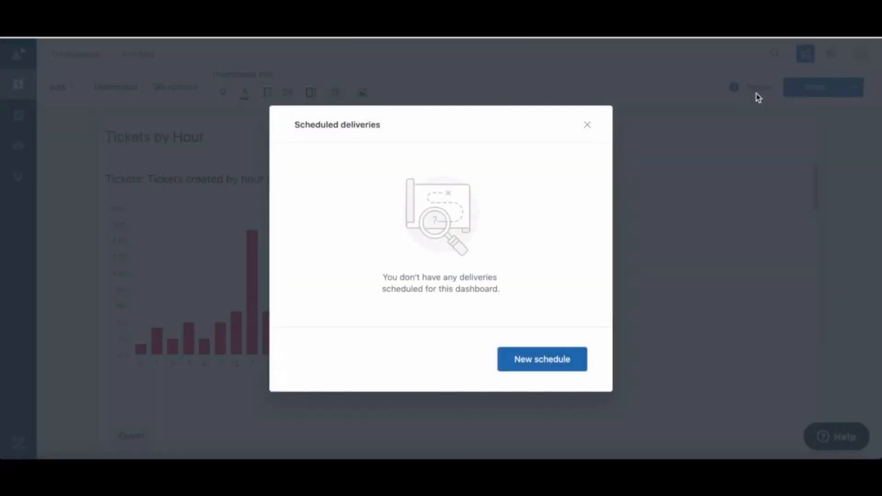
left_click(540, 361)
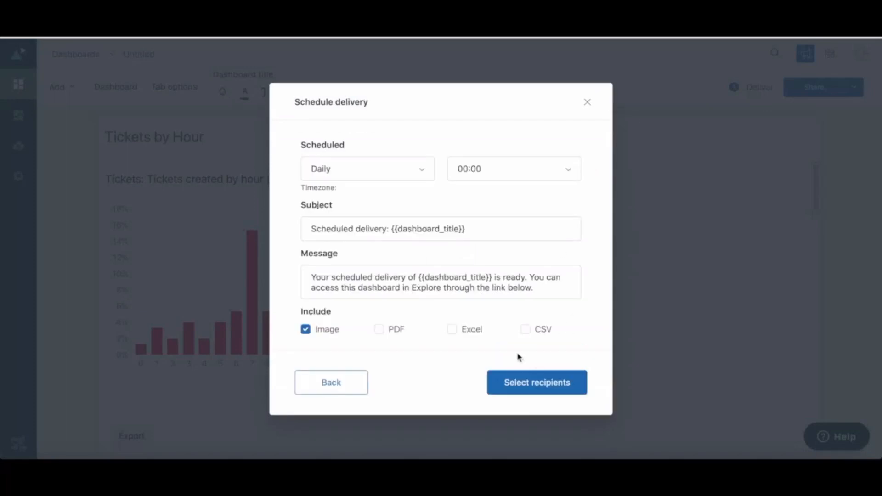
left_click(392, 173)
left_click(390, 171)
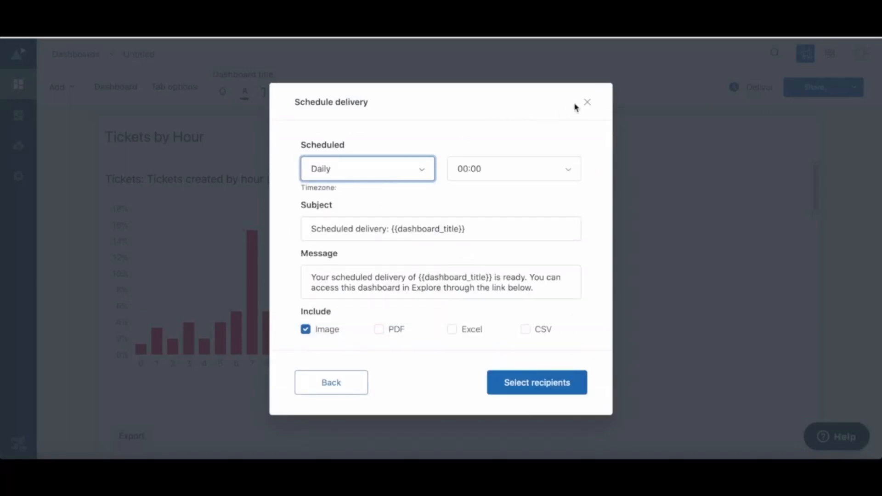
left_click(588, 103)
left_click(854, 88)
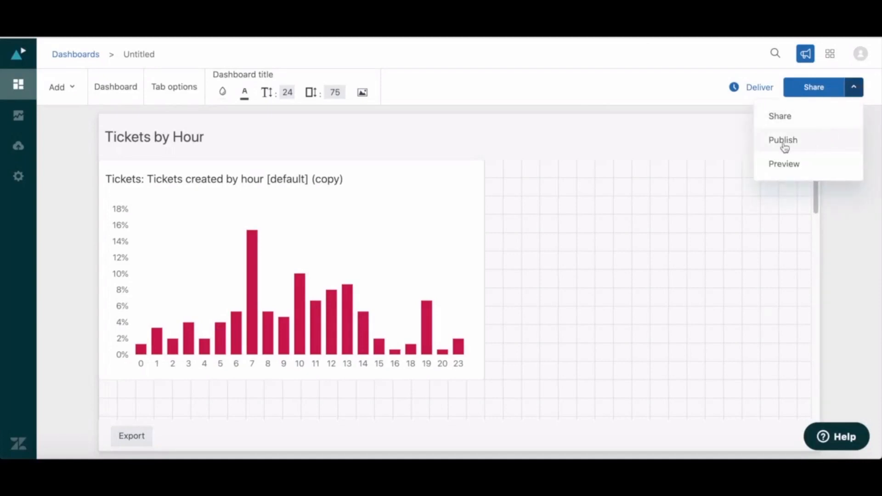
left_click(857, 89)
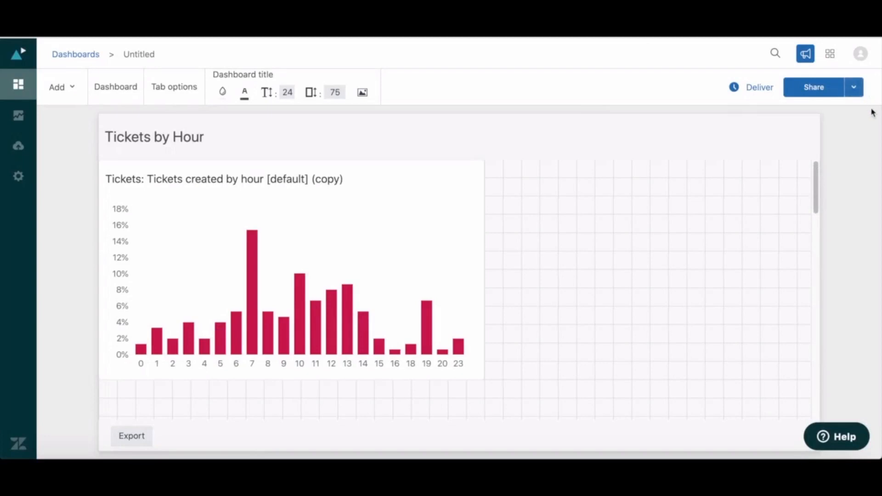